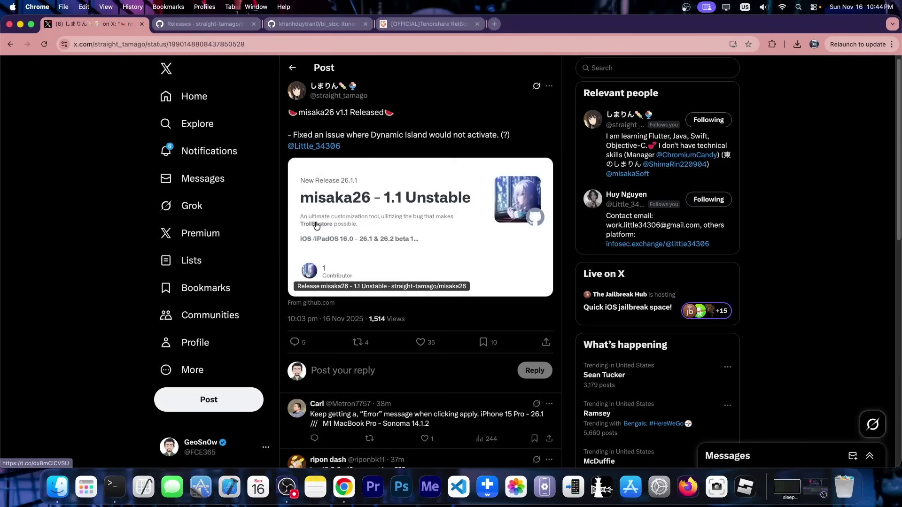
On the misaka26 repository page, highlight the supported tweaks list (TrollPad, Dynamic Island, Charge Limit, Stage Manager).
click(232, 30)
scroll(117, 141, down, 3)
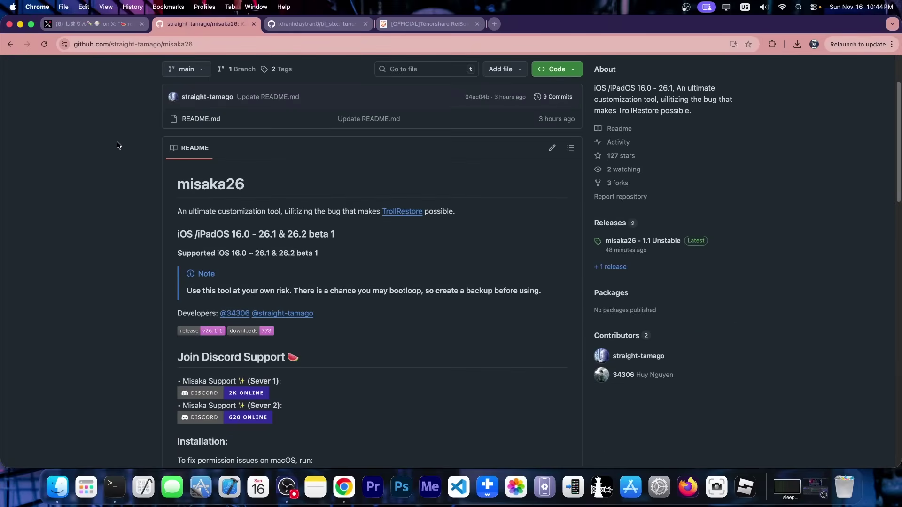
scroll(117, 145, down, 10)
drag(183, 220, 395, 342)
scroll(387, 350, down, 4)
scroll(386, 350, down, 4)
scroll(385, 318, up, 4)
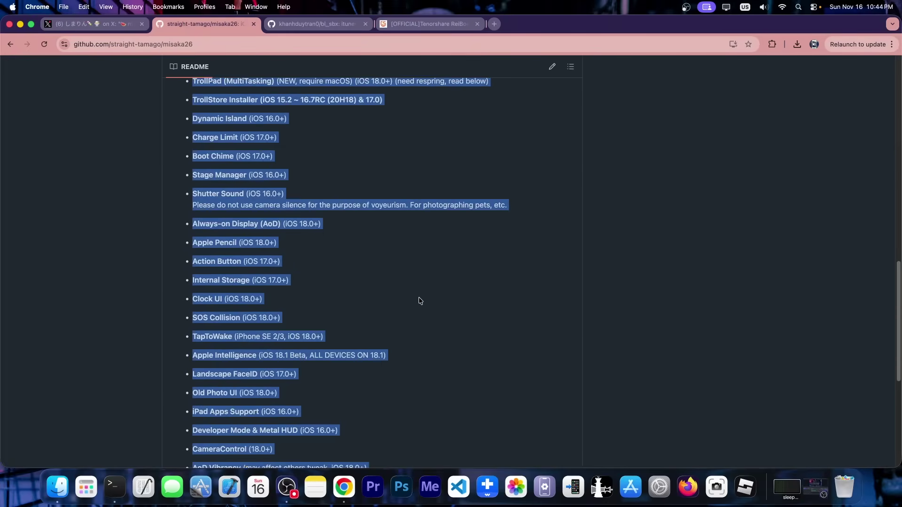
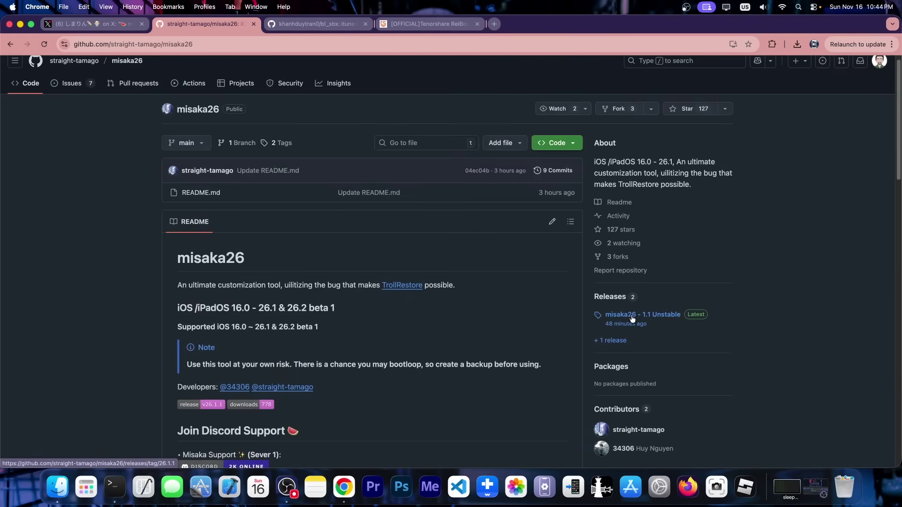
Open the misaka26 repository's Releases page and scroll through the release list.
click(609, 297)
scroll(448, 207, down, 10)
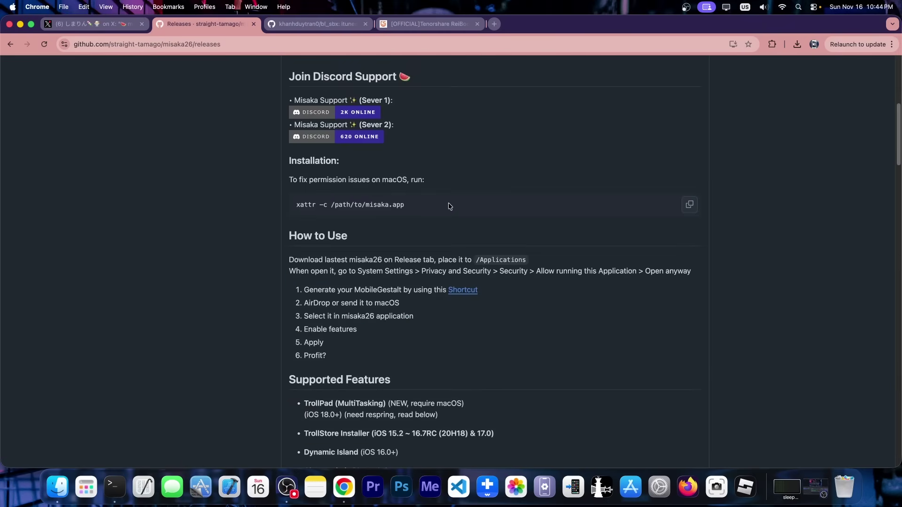
scroll(438, 204, up, 4)
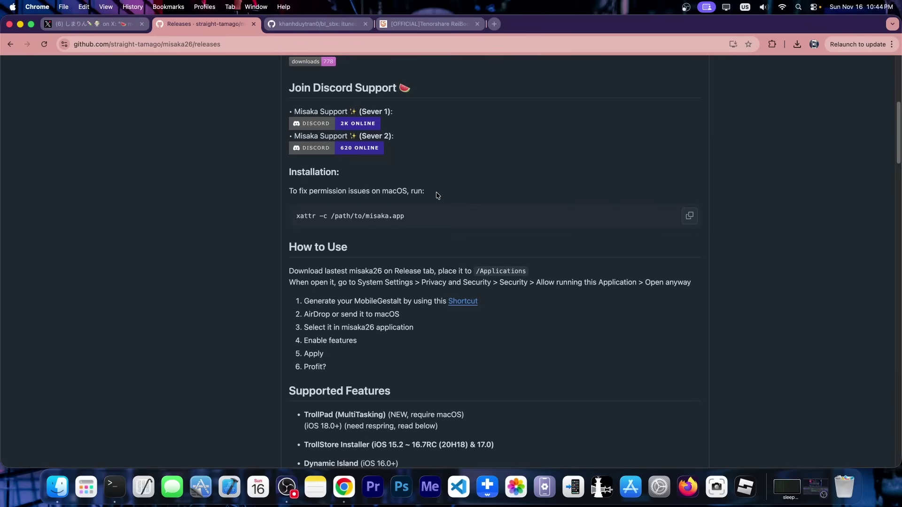
scroll(436, 195, down, 20)
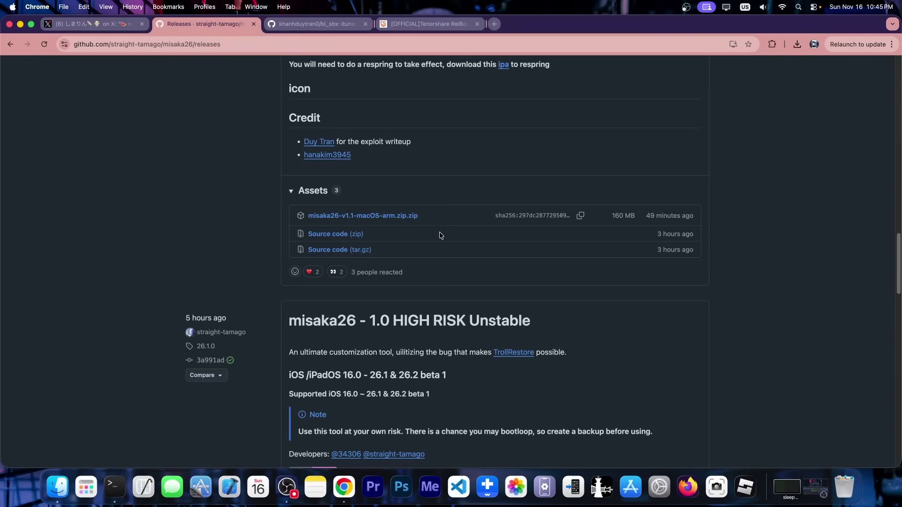
scroll(282, 155, up, 20)
Download misaka26-v1.1-macOS-arm.zip.zip from the 1.1 release assets, then minimize the browser.
click(125, 71)
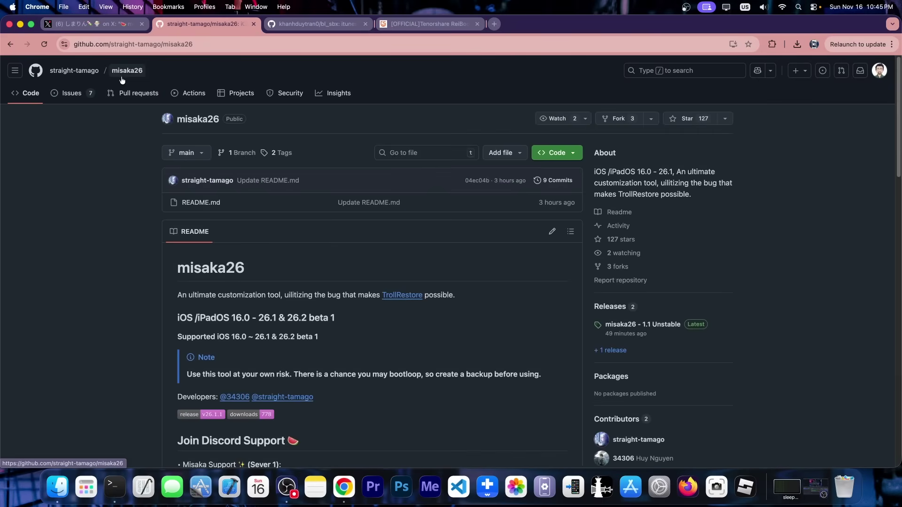
scroll(493, 208, down, 1)
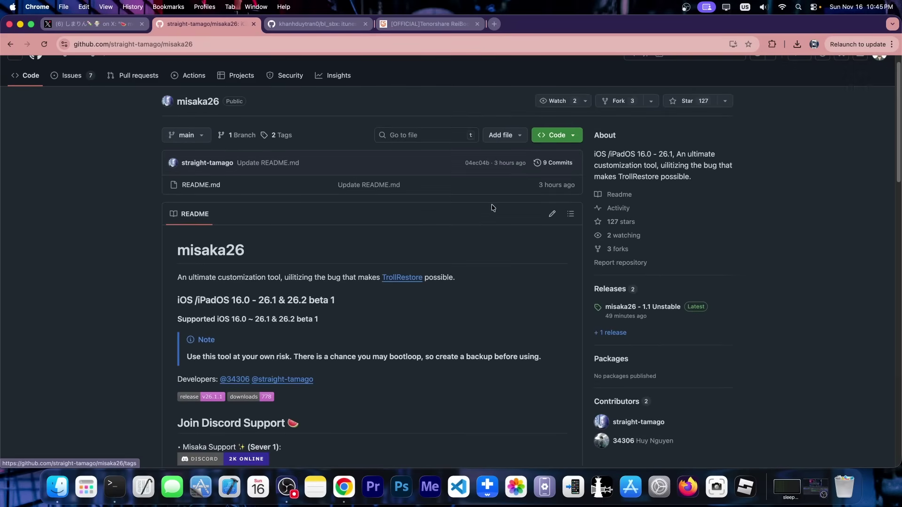
click(614, 293)
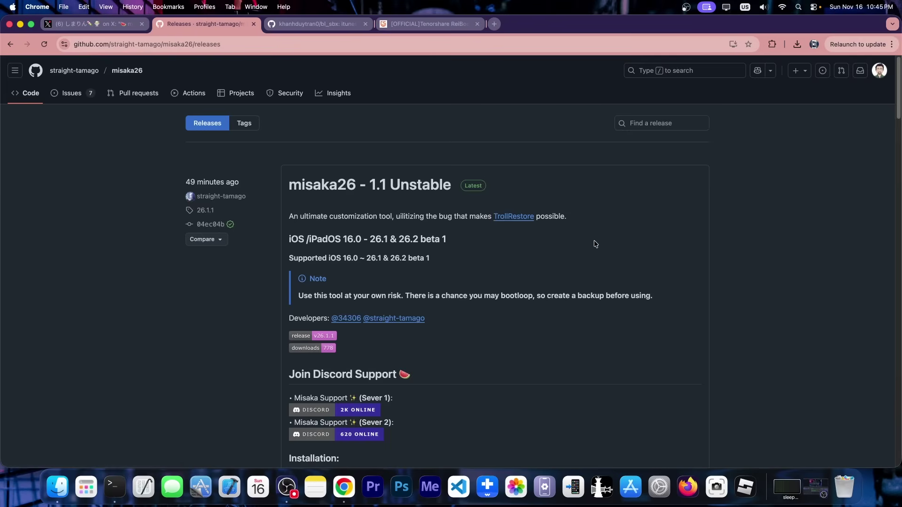
scroll(455, 249, down, 20)
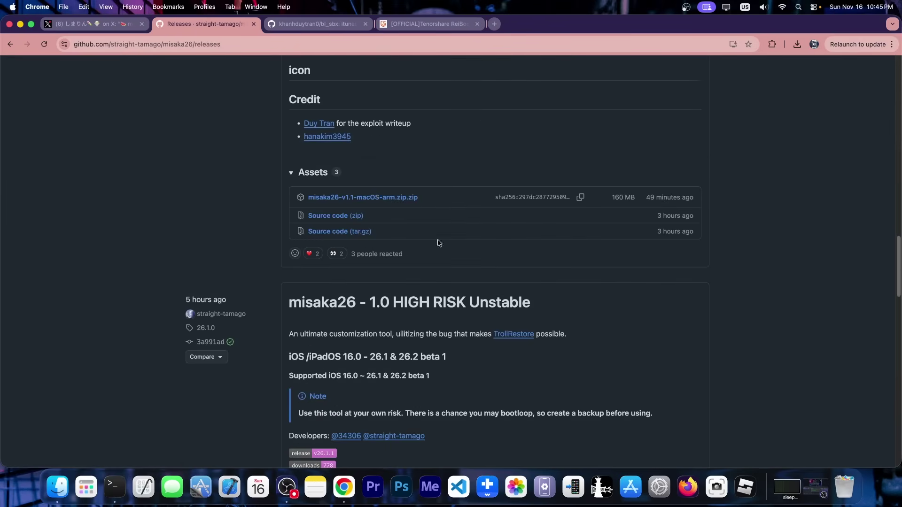
click(372, 198)
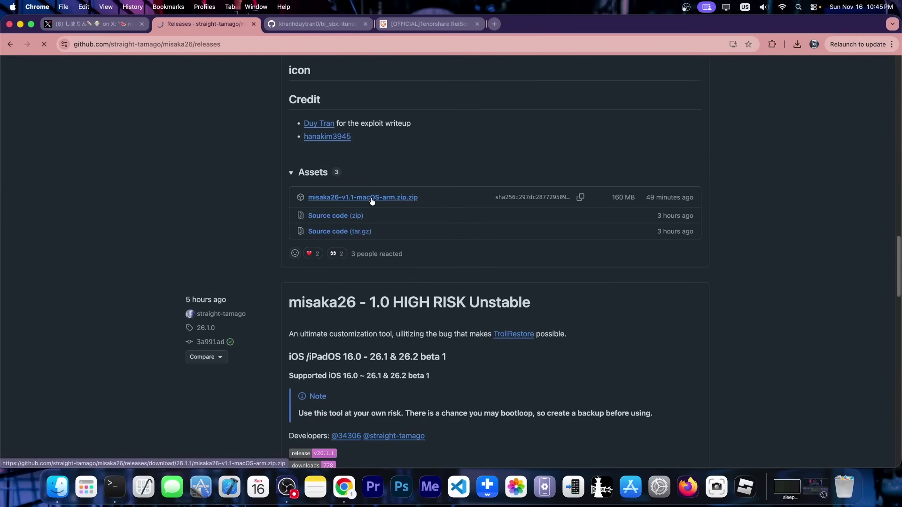
click(21, 25)
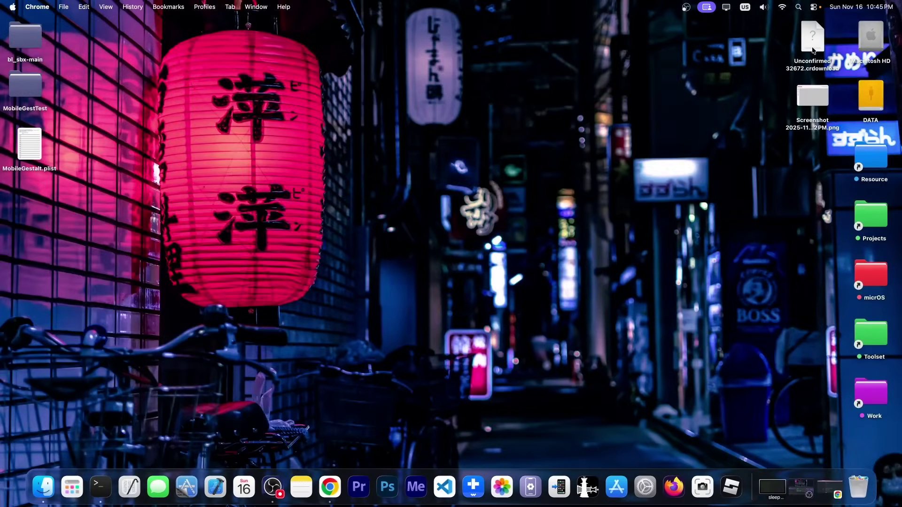
Extract the zip, move misaka26.app to the desktop, try launching it, then open System Settings.
double_click(813, 41)
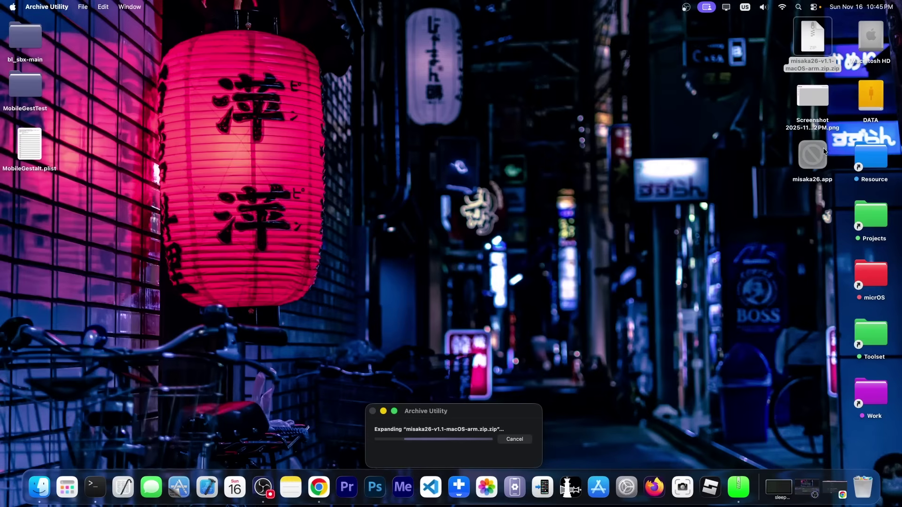
drag(823, 157, 497, 94)
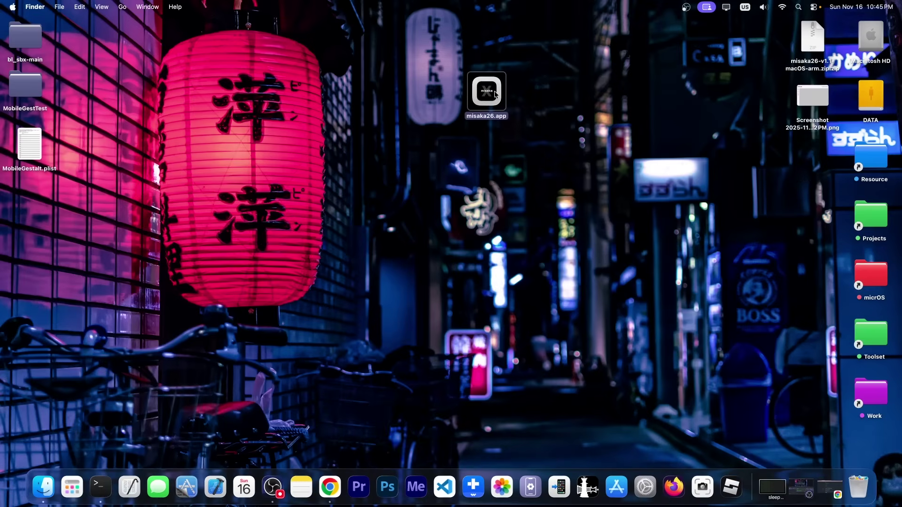
double_click(488, 95)
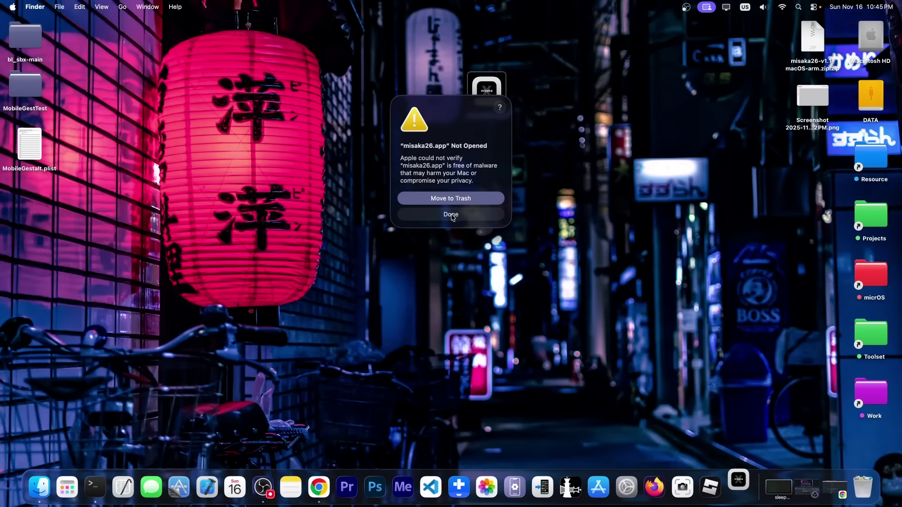
click(451, 214)
click(645, 487)
scroll(346, 256, down, 5)
Allow misaka26 via Open Anyway in Privacy & Security, authenticate with the admin password, then close it.
click(366, 204)
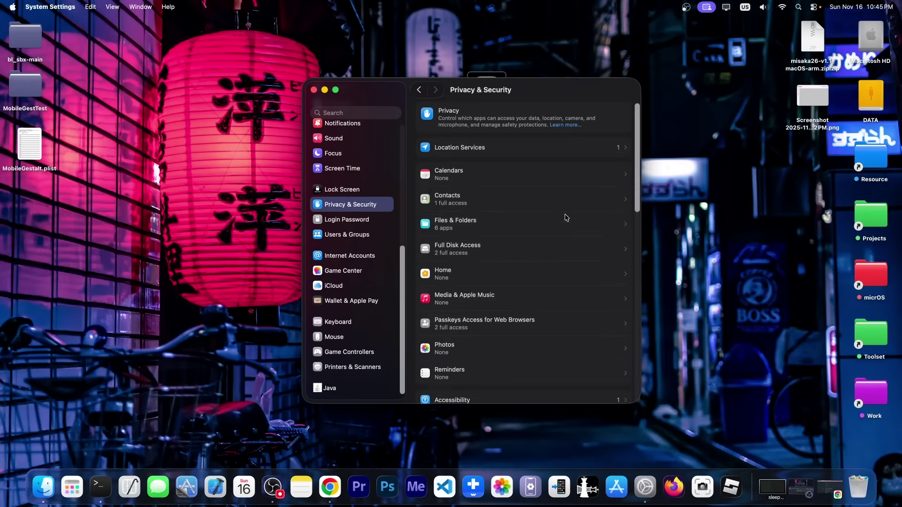
scroll(564, 220, down, 15)
click(606, 346)
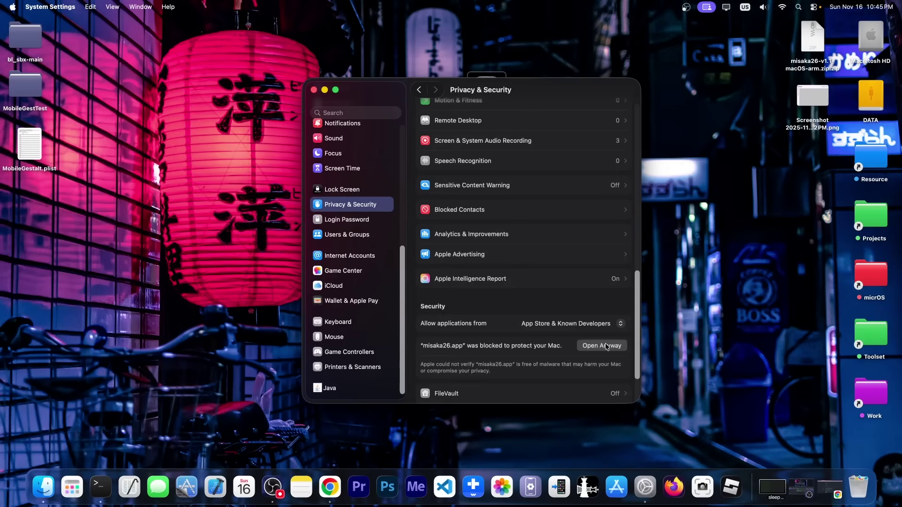
click(314, 90)
click(463, 221)
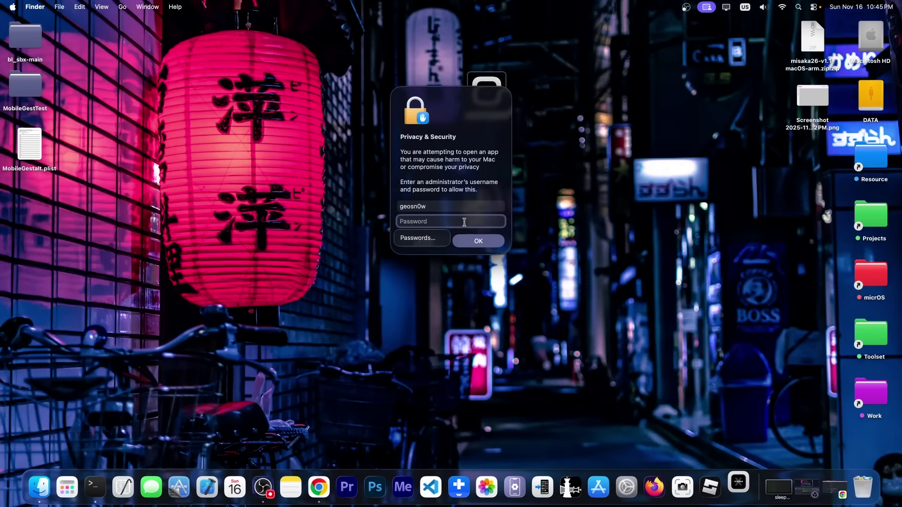
text(••••)
key(Return)
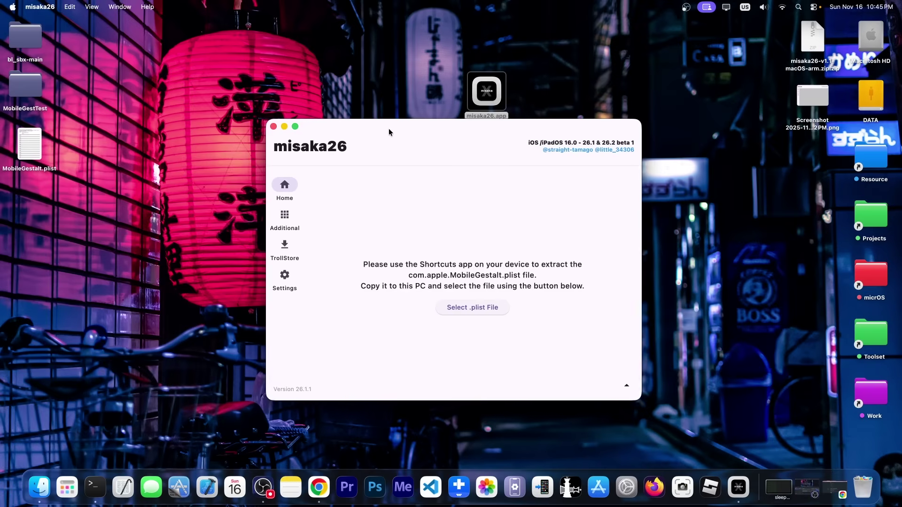
click(274, 127)
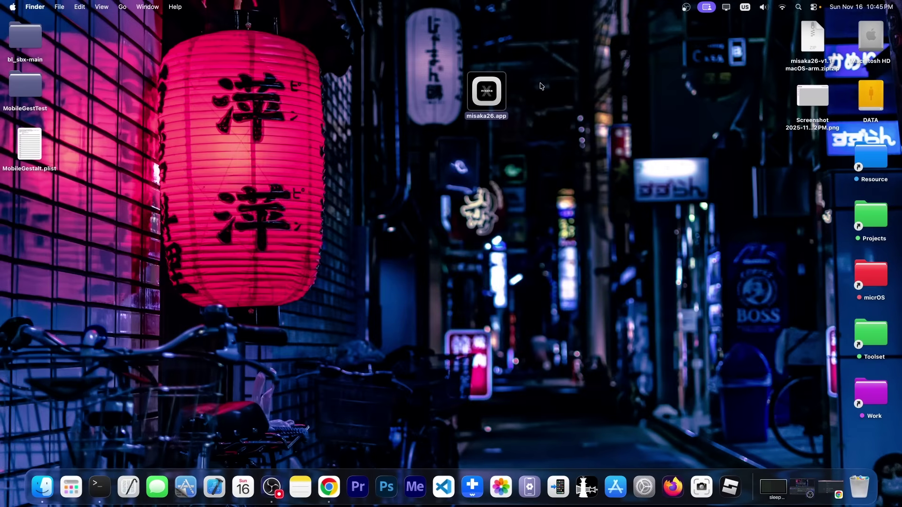
Open the saved screenshot from the desktop in Preview, then close it.
double_click(803, 96)
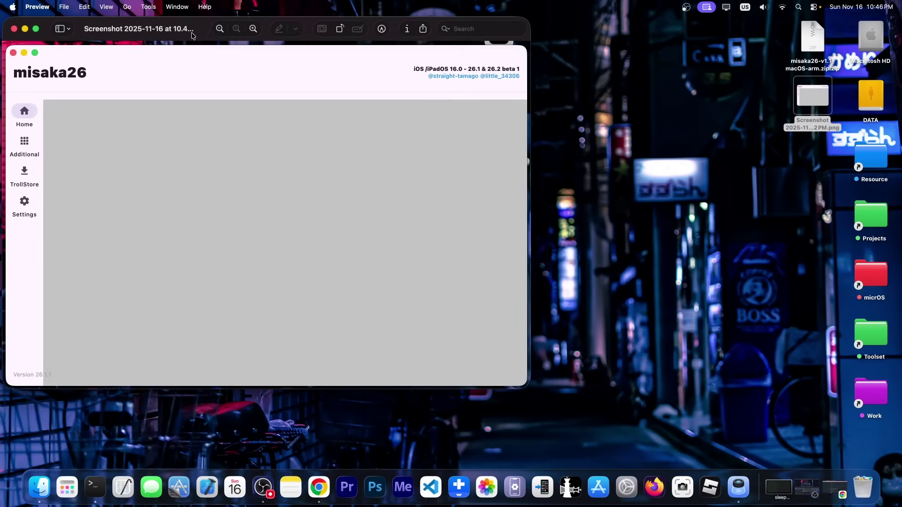
drag(191, 35, 363, 55)
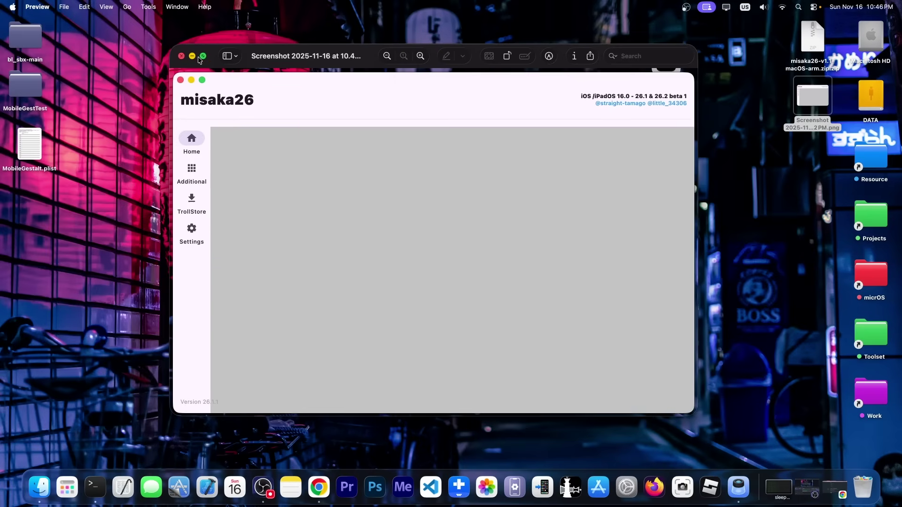
click(182, 57)
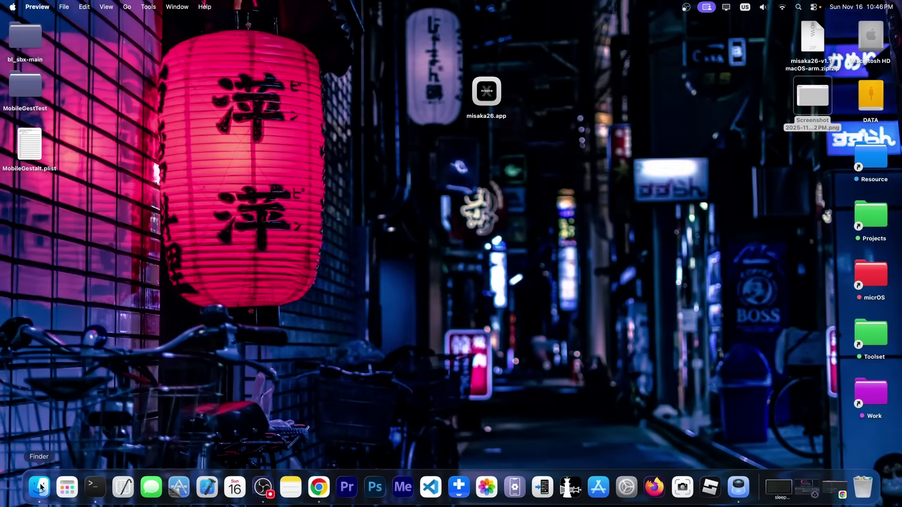
Move misaka26.app into Applications and launch it from there.
click(41, 487)
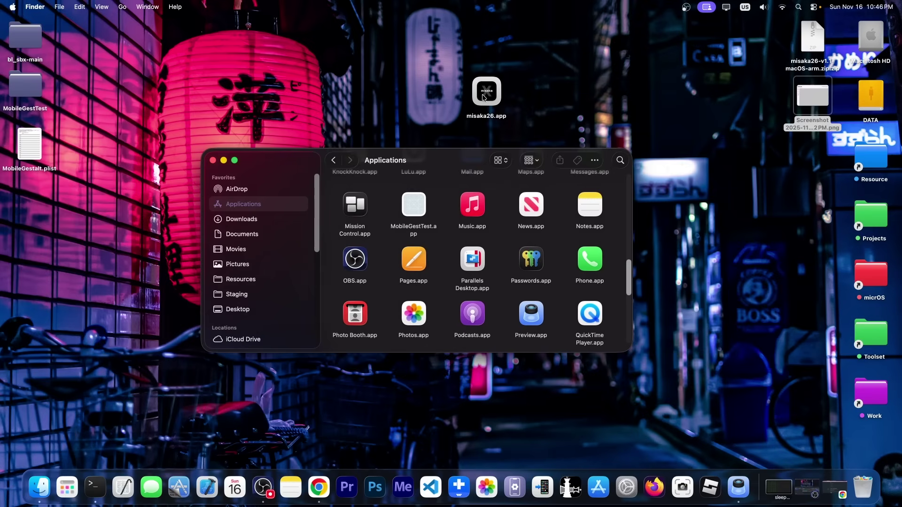
drag(483, 96, 354, 202)
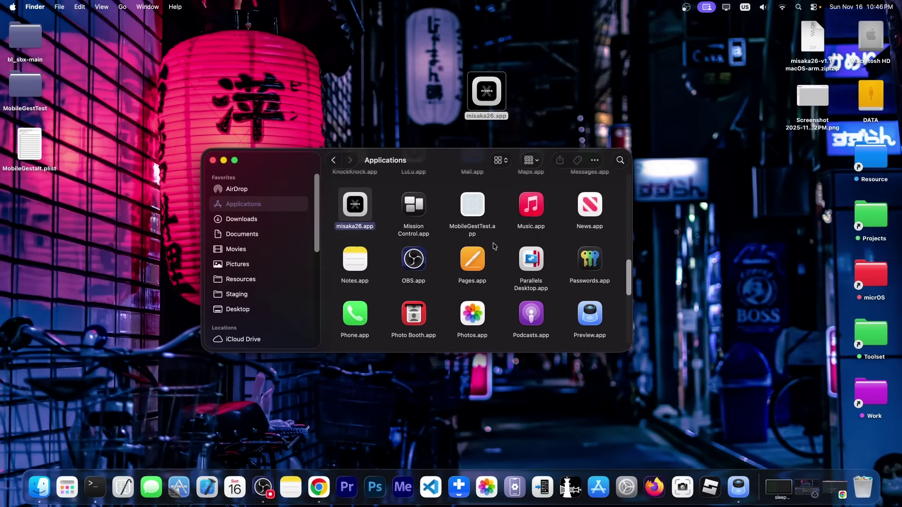
double_click(358, 205)
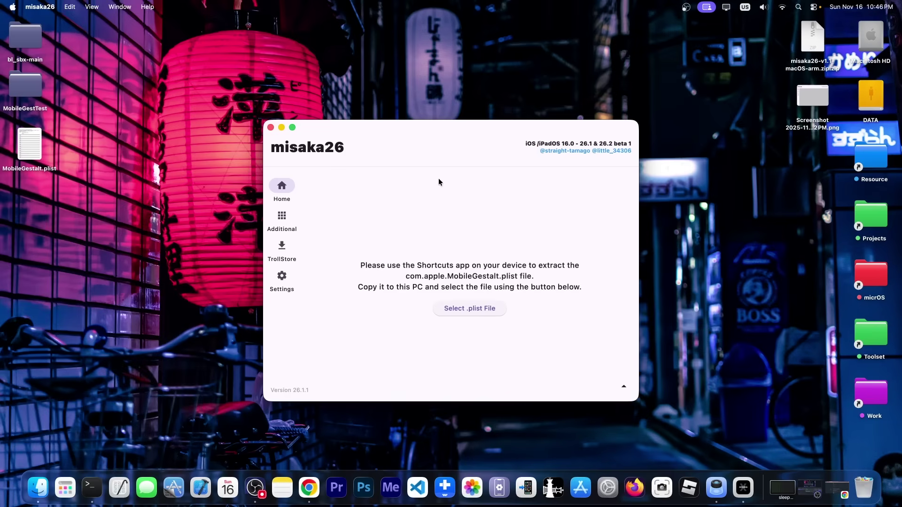
click(471, 309)
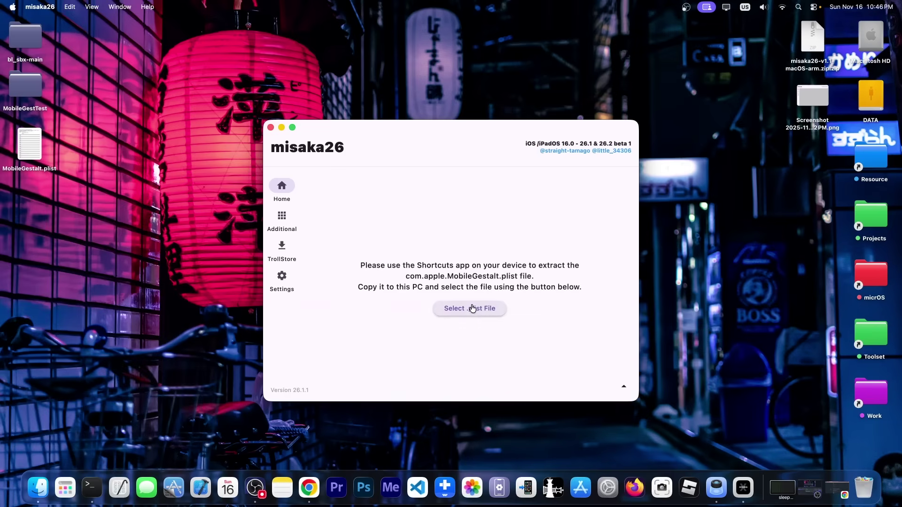
Load MobileGestalt.plist and enable the Stage Manager, Boot Chime and Charge Limit tweaks.
double_click(571, 134)
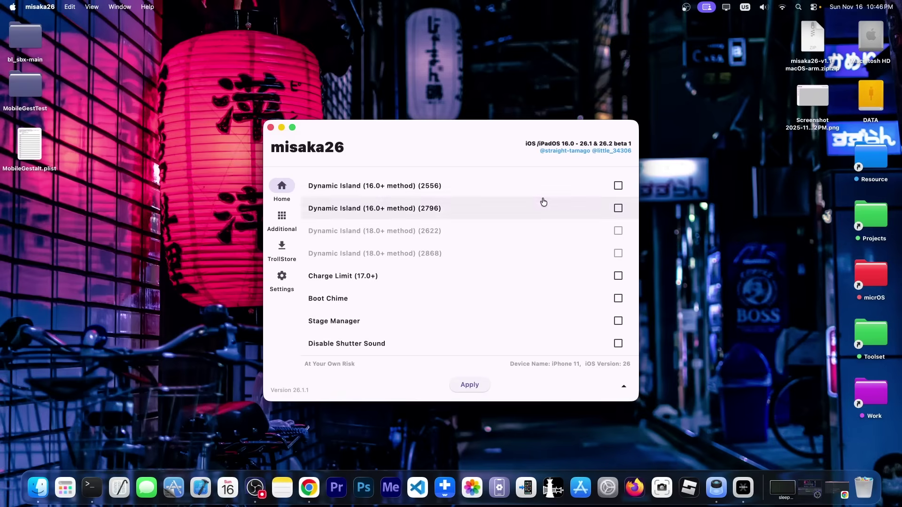
scroll(535, 227, down, 2)
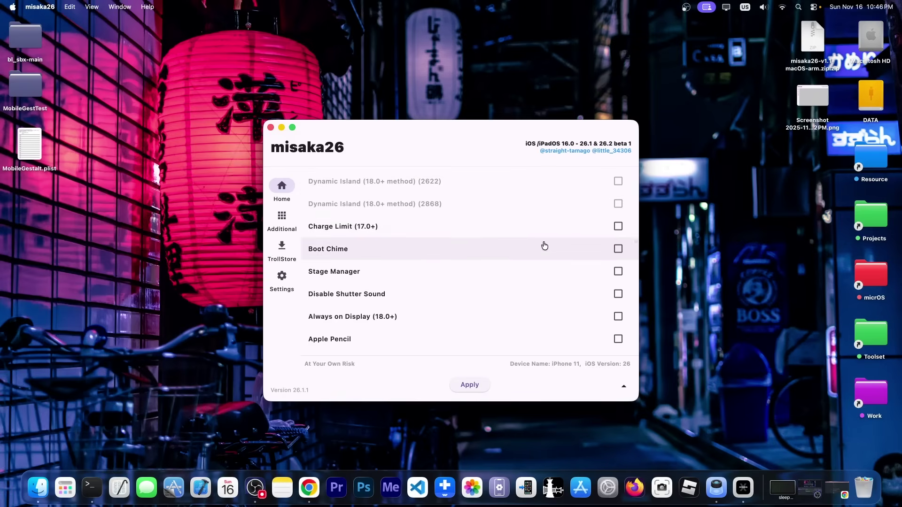
click(617, 272)
click(609, 250)
click(602, 233)
Apply the tweaks, dismiss the Find My error, and close misaka26.
scroll(565, 287, down, 1)
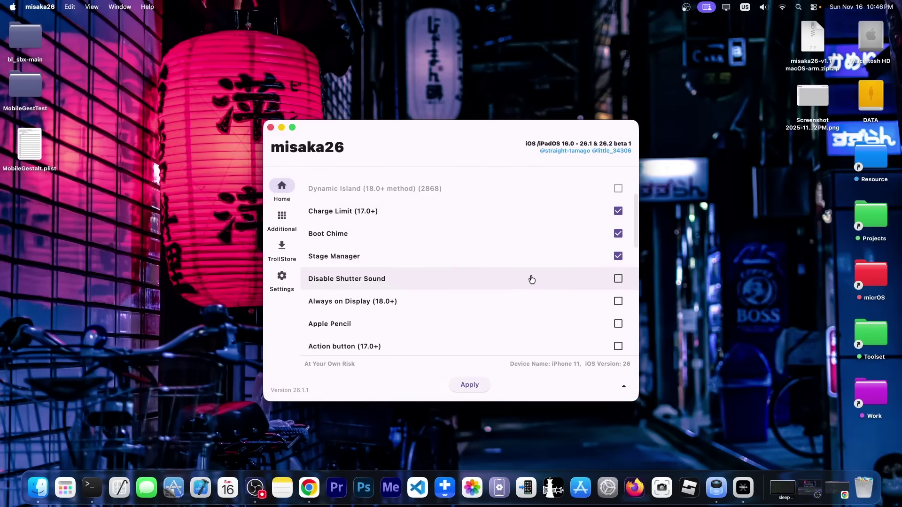
scroll(534, 284, down, 3)
scroll(400, 294, down, 4)
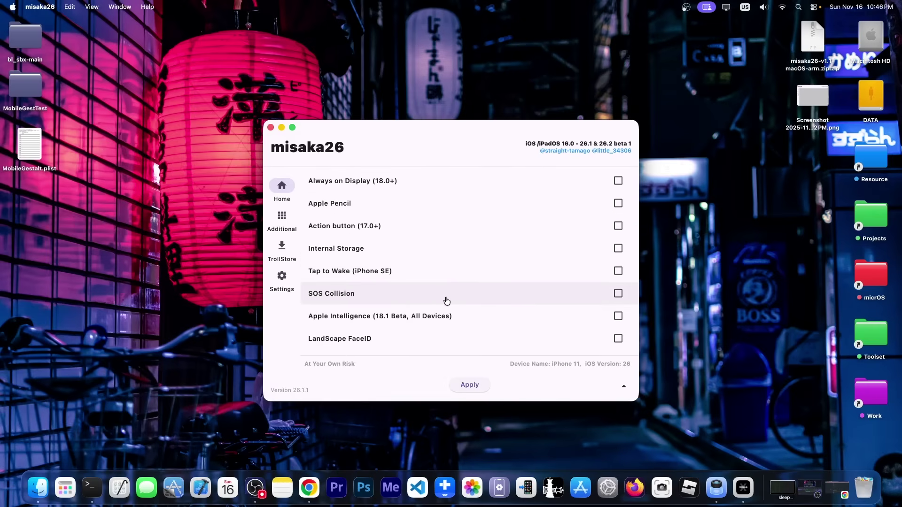
scroll(448, 302, down, 1)
scroll(448, 314, down, 10)
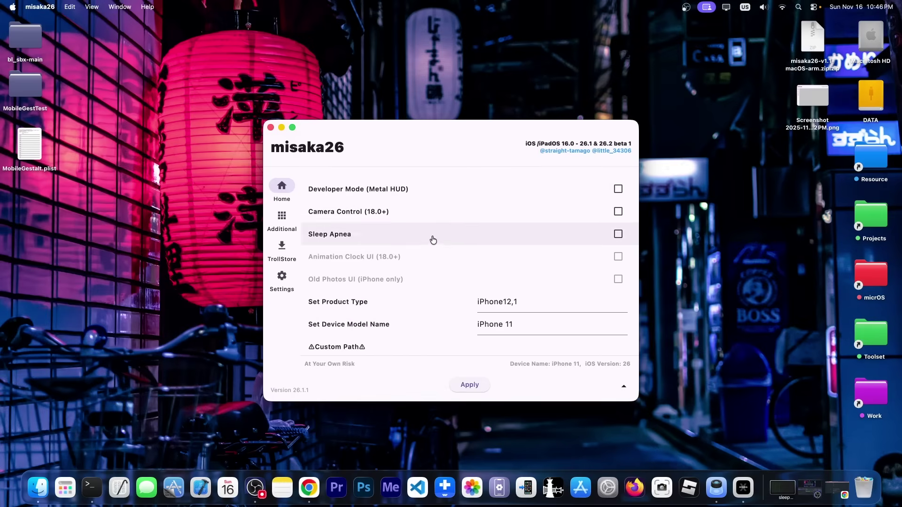
scroll(437, 241, up, 20)
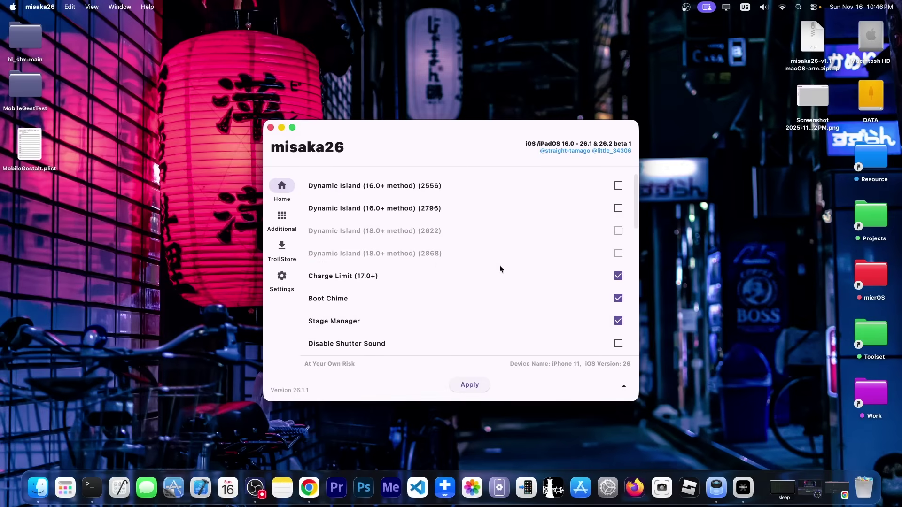
click(469, 386)
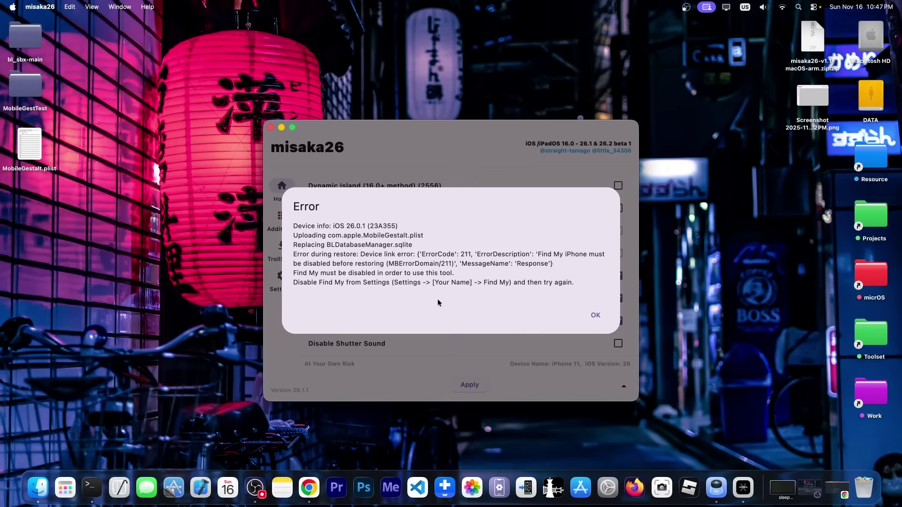
click(596, 315)
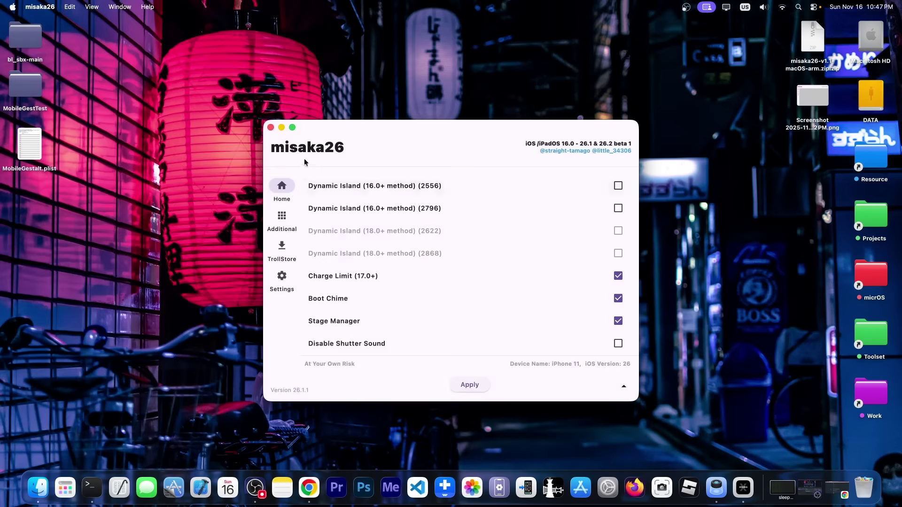
click(271, 129)
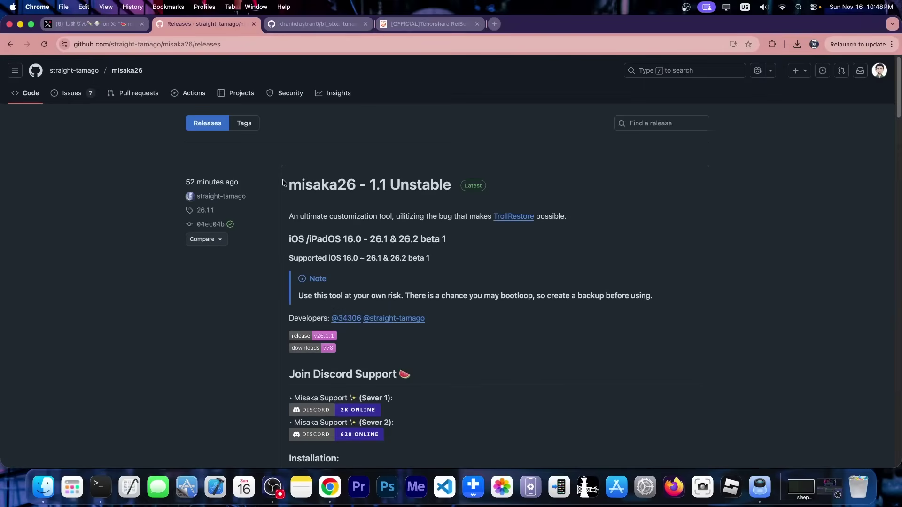
View the Tenorshare ReiBoot product page, then minimize Chrome to show the desktop.
click(425, 24)
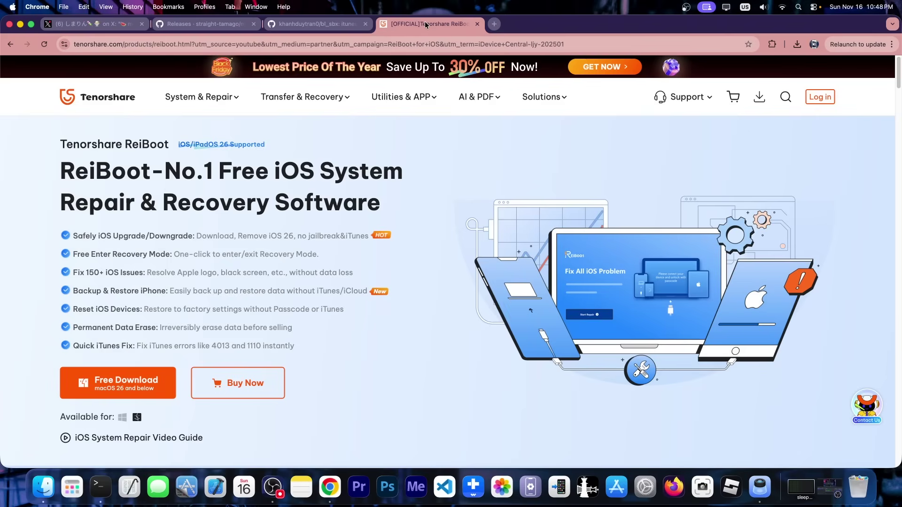
scroll(662, 246, down, 3)
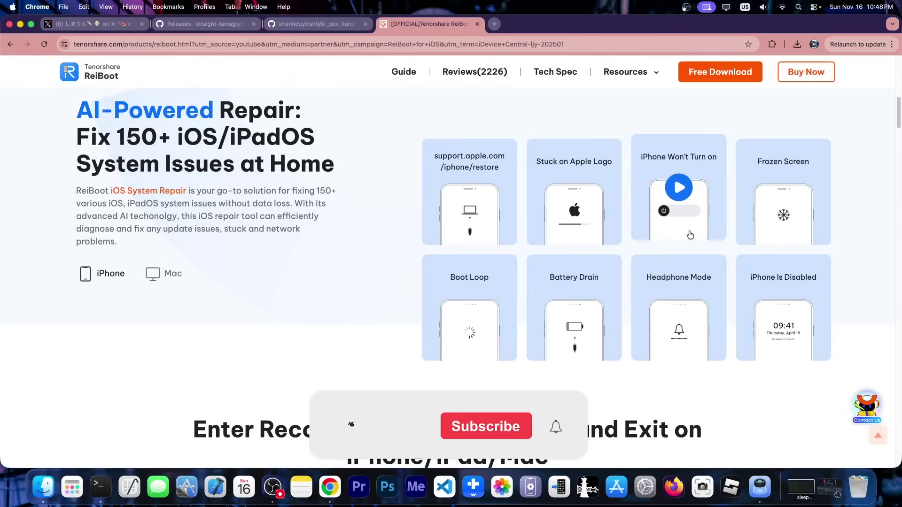
scroll(689, 234, up, 10)
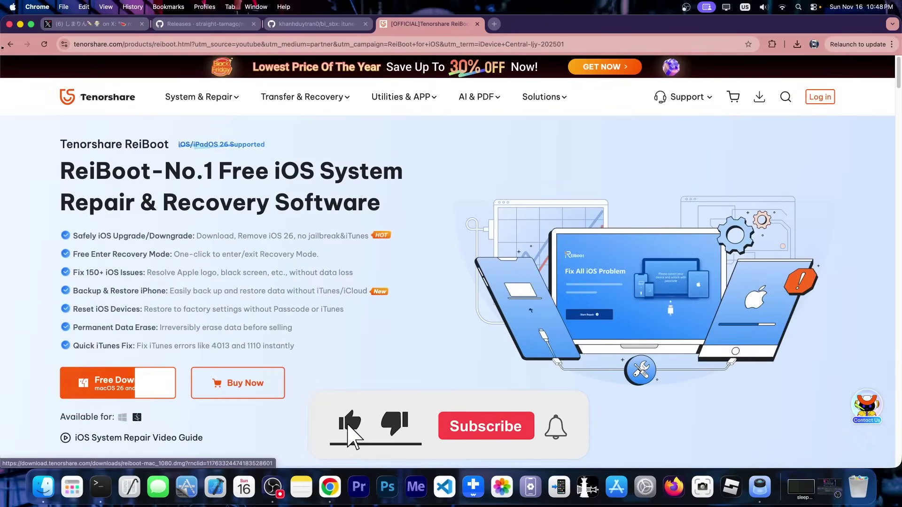
click(20, 24)
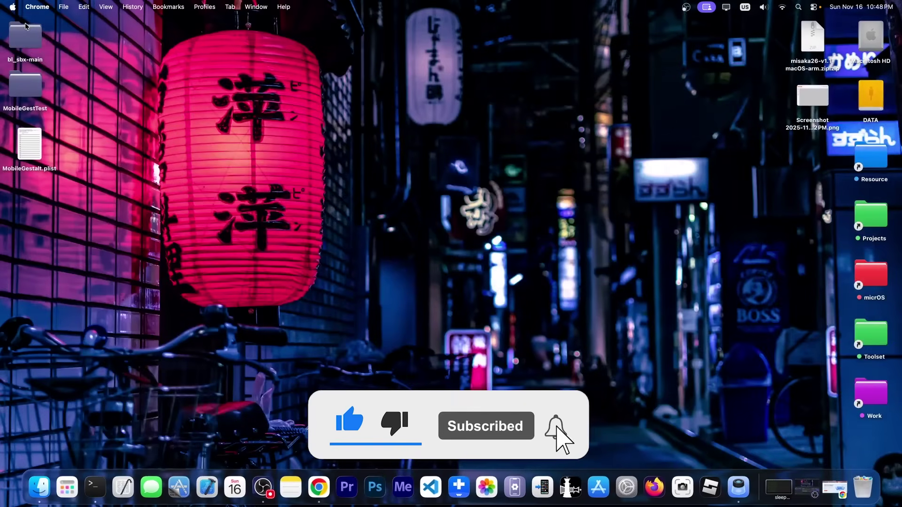